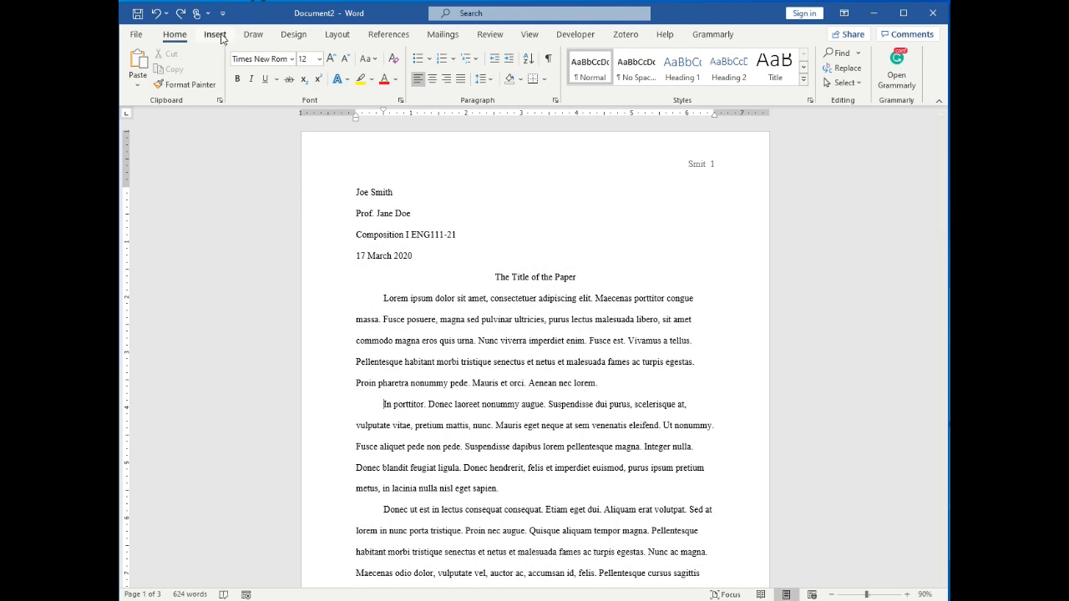
- Insert the picture JacquesLacan.png at the start of the second body paragraph and shrink it to about 2.39" high by 3.27" wide
{"action": "left_click", "coordinate": [215, 34]}
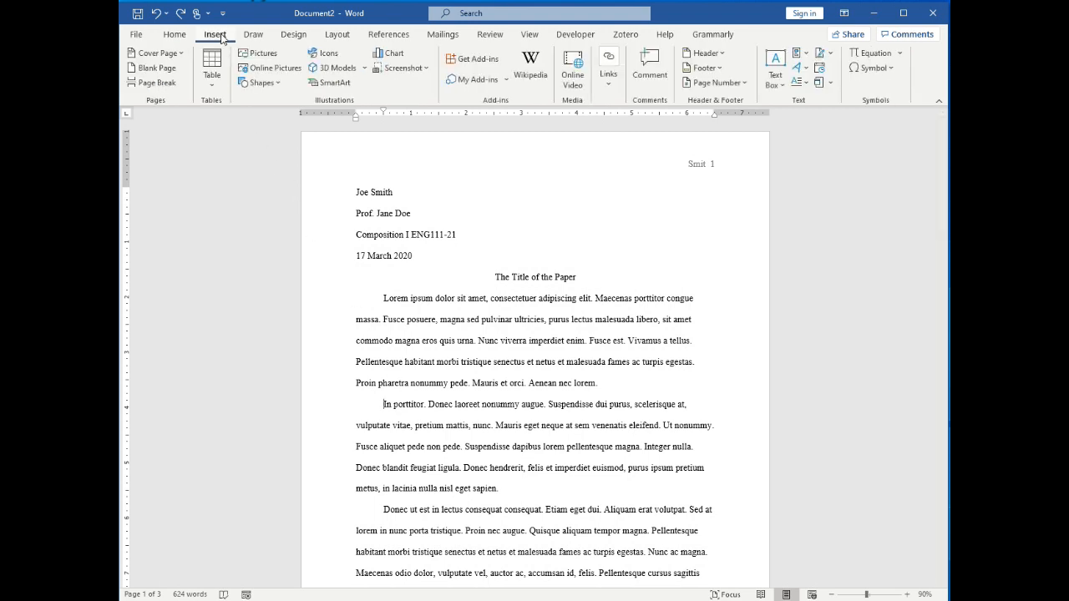
{"action": "left_click", "coordinate": [273, 55]}
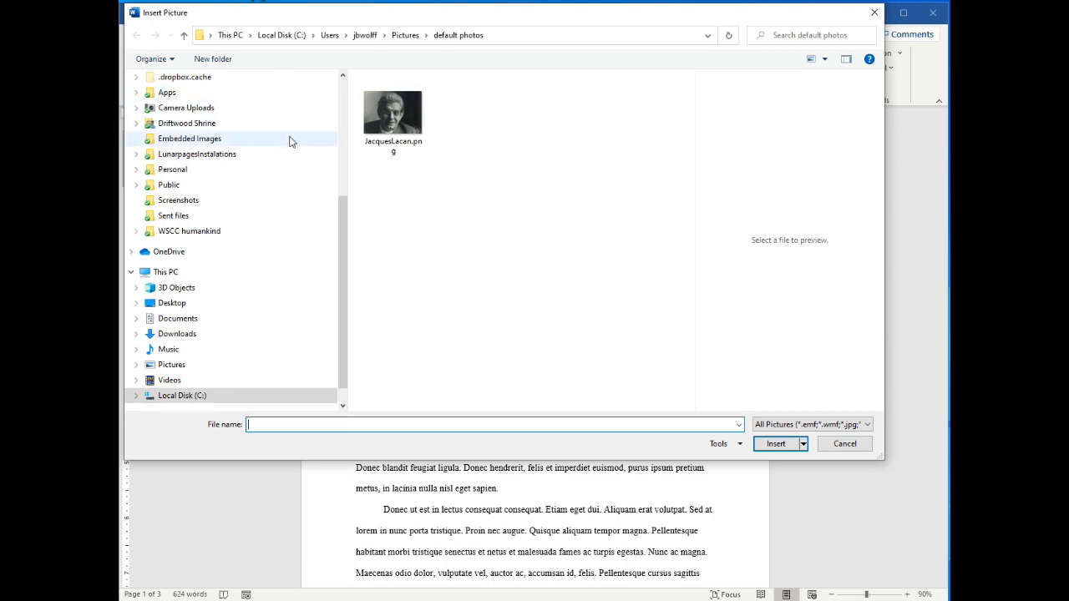
{"action": "left_click", "coordinate": [395, 120]}
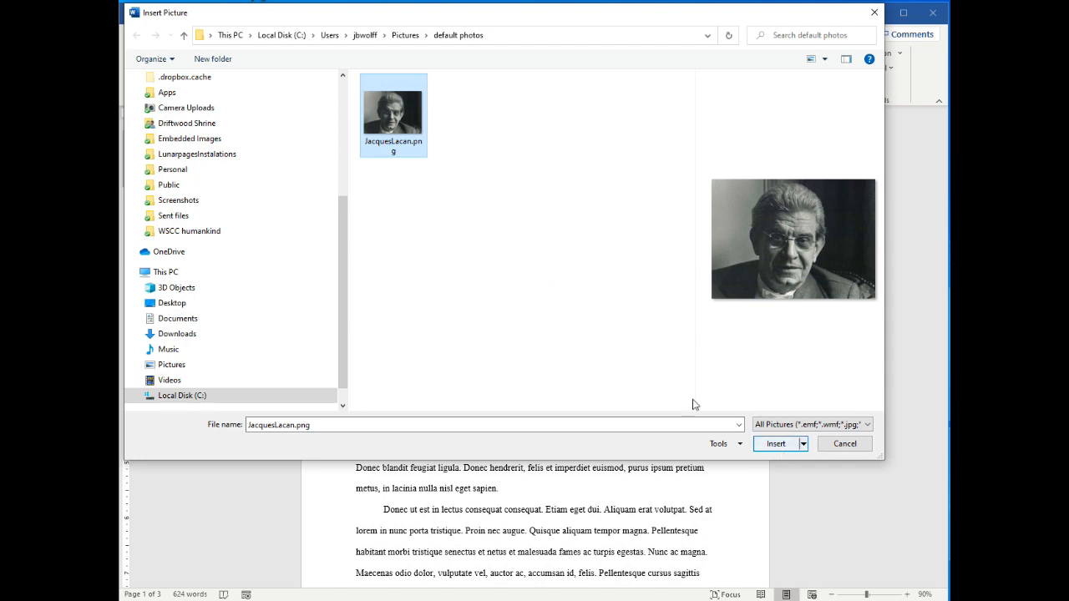
{"action": "left_click", "coordinate": [776, 443]}
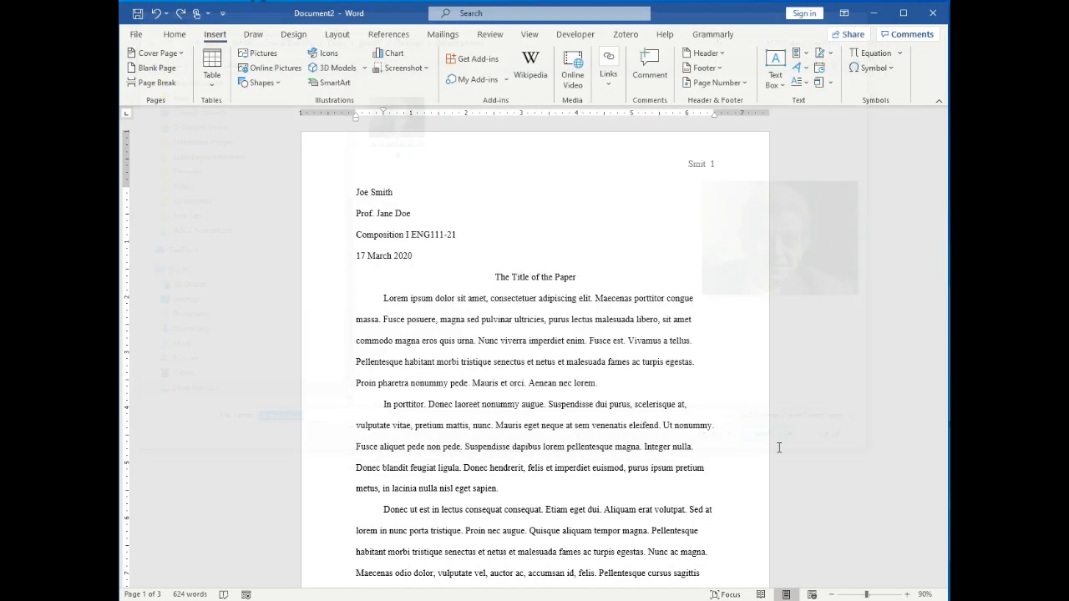
{"action": "scroll", "coordinate": [725, 444], "scroll_direction": "down", "scroll_amount": 2}
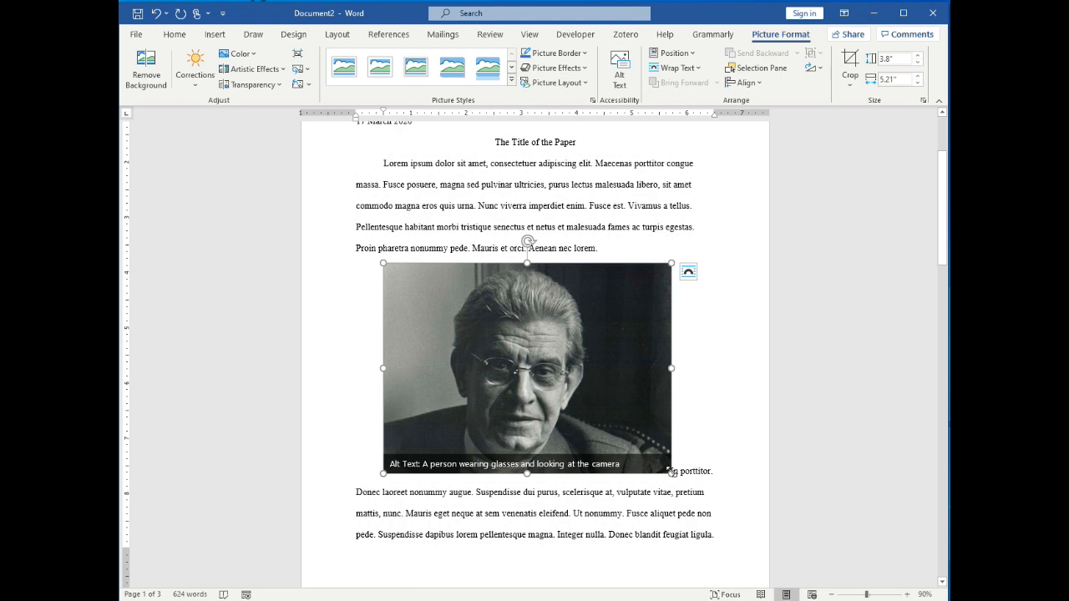
{"action": "left_click_drag", "start_coordinate": [671, 473], "coordinate": [562, 386]}
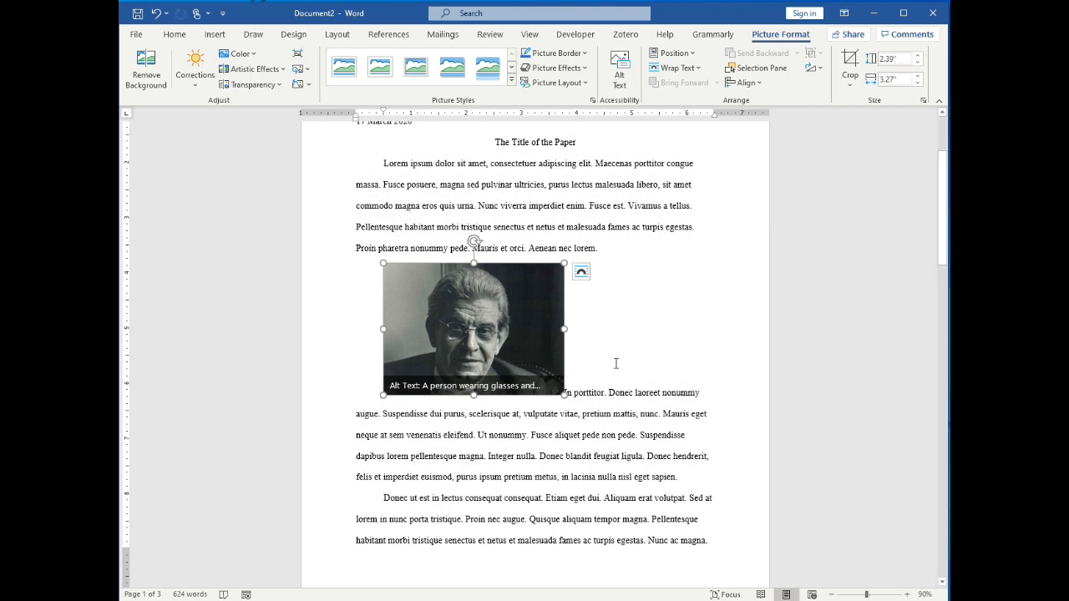
- Set the picture's text wrapping to Square and align the picture with the left margin of the page
{"action": "left_click", "coordinate": [582, 276]}
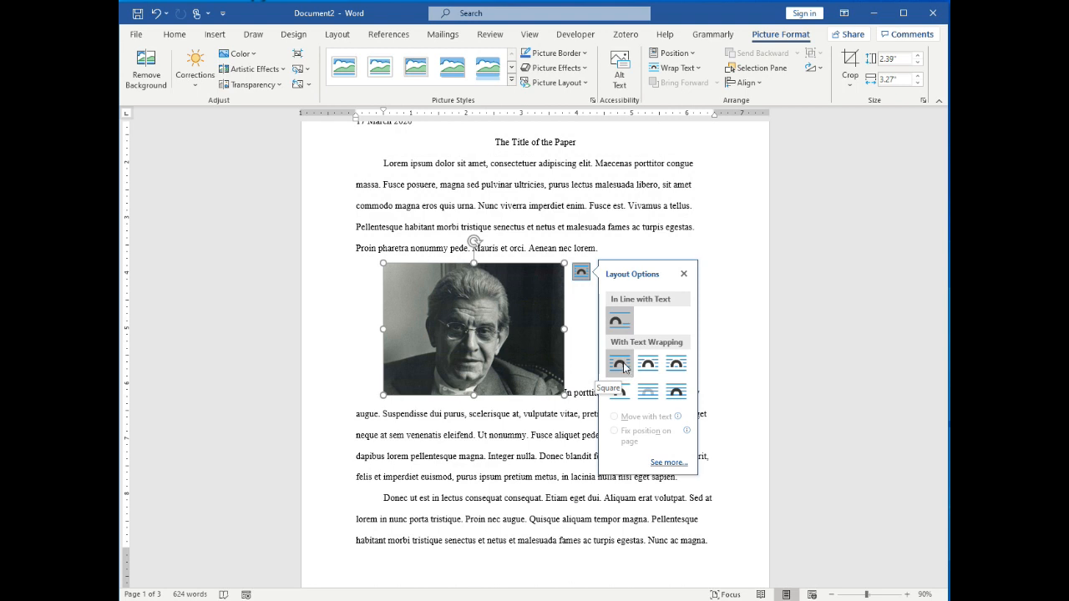
{"action": "left_click", "coordinate": [623, 367]}
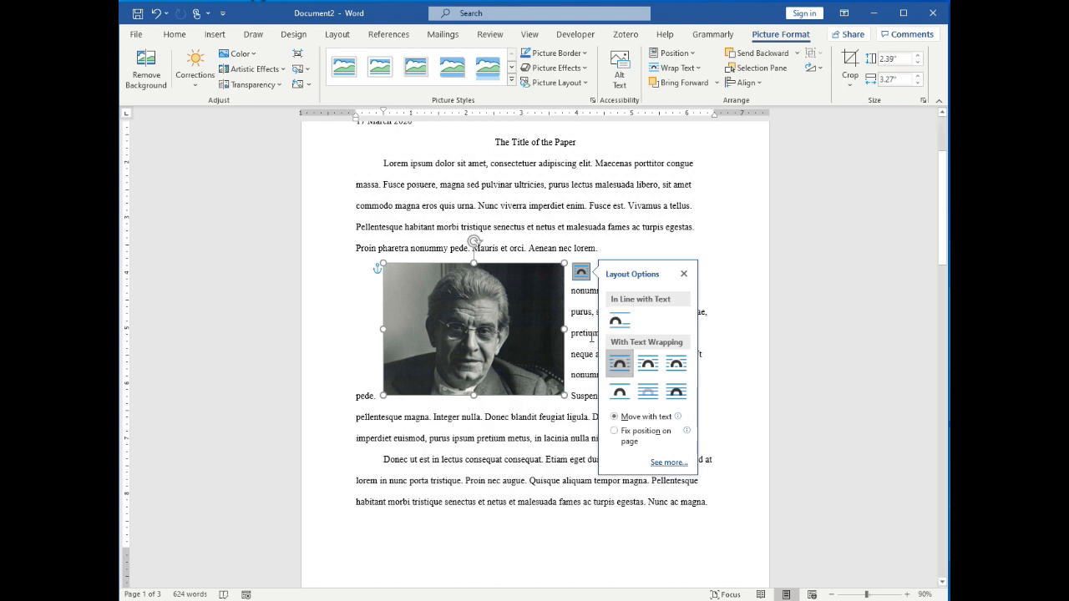
{"action": "left_click", "coordinate": [592, 337]}
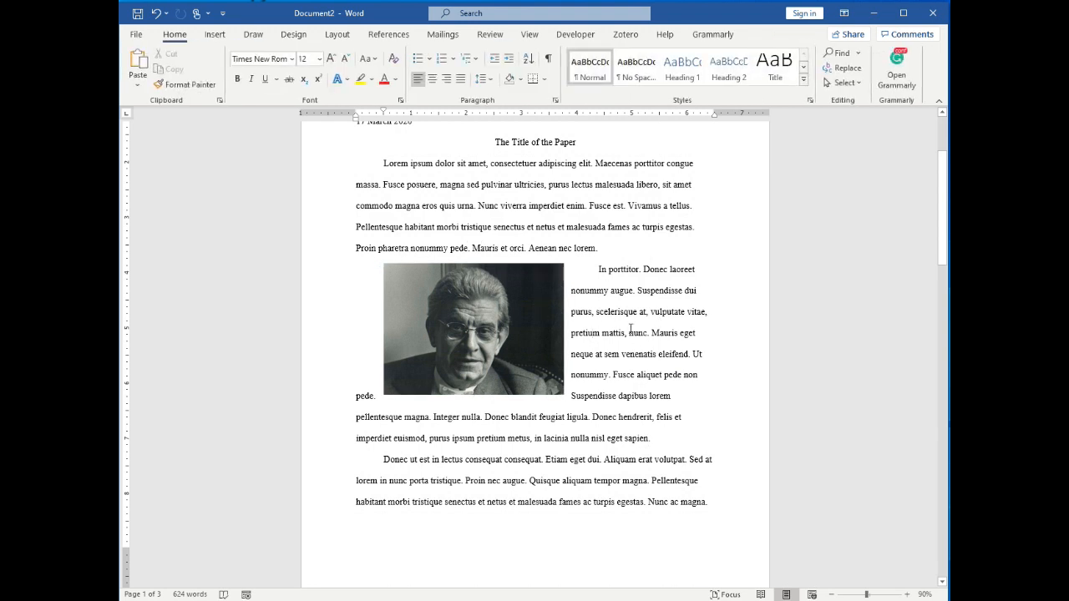
{"action": "left_click", "coordinate": [478, 324]}
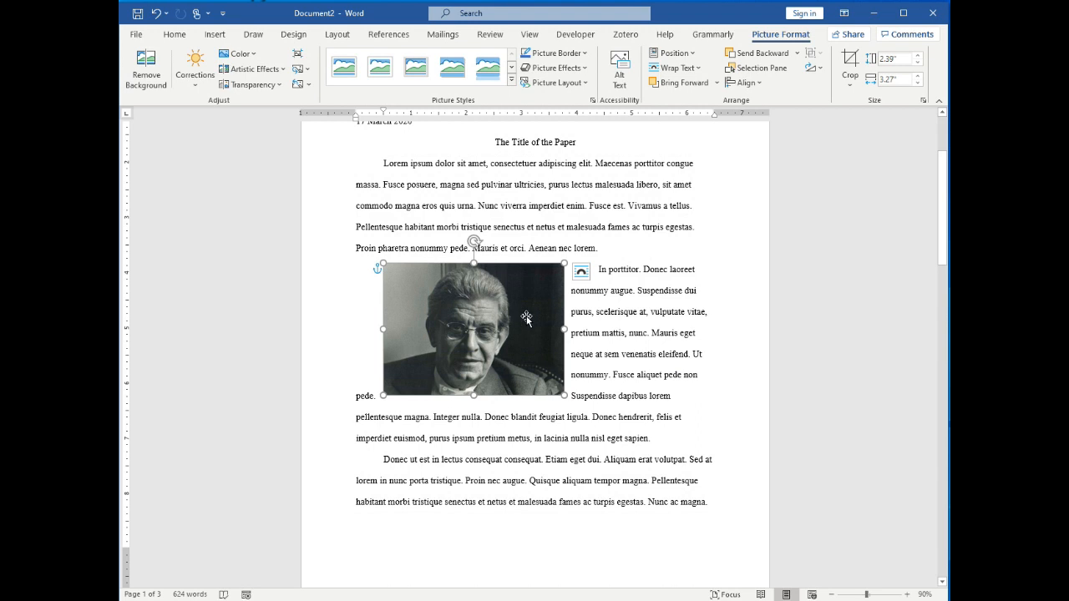
{"action": "left_click_drag", "start_coordinate": [526, 318], "coordinate": [496, 316]}
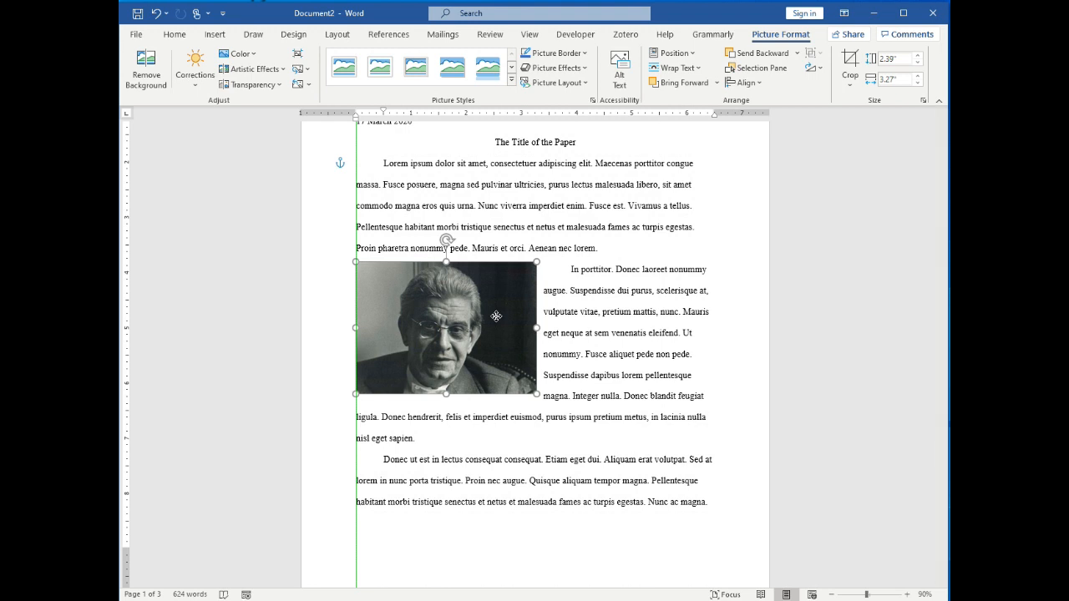
{"action": "left_click_drag", "start_coordinate": [496, 315], "coordinate": [496, 316]}
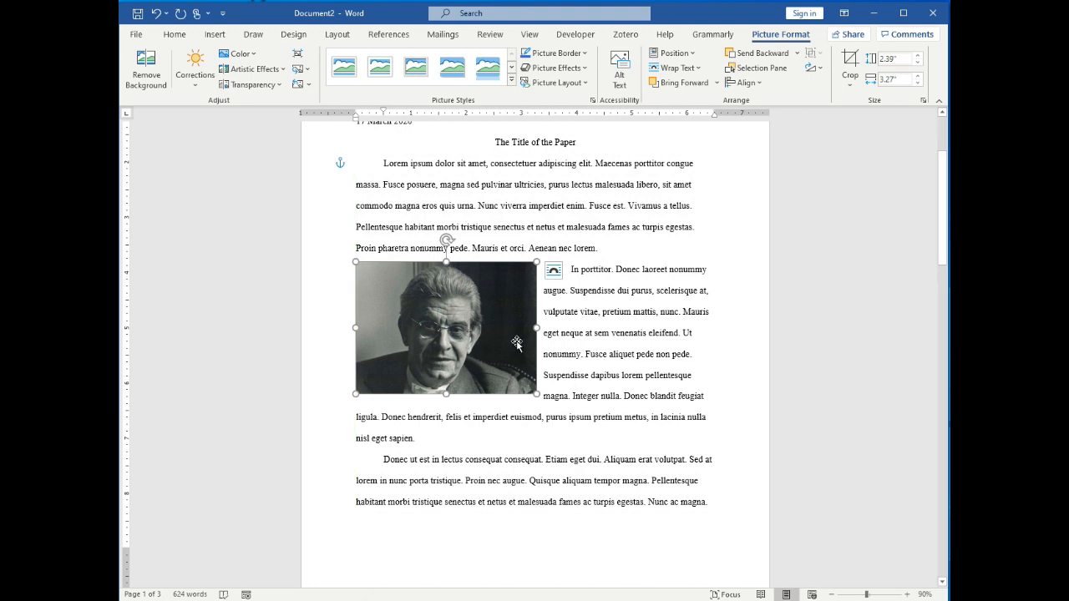
{"action": "left_click", "coordinate": [583, 364]}
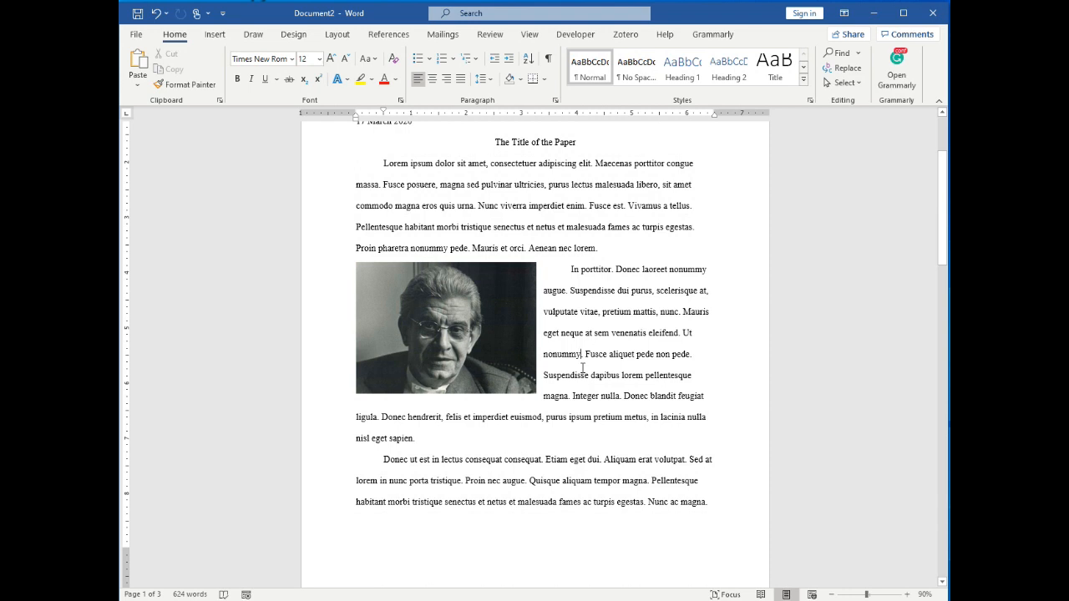
- Insert a caption below the picture reading "Figure 1: Jacques Marie Émile Lacan."
{"action": "right_click", "coordinate": [470, 309]}
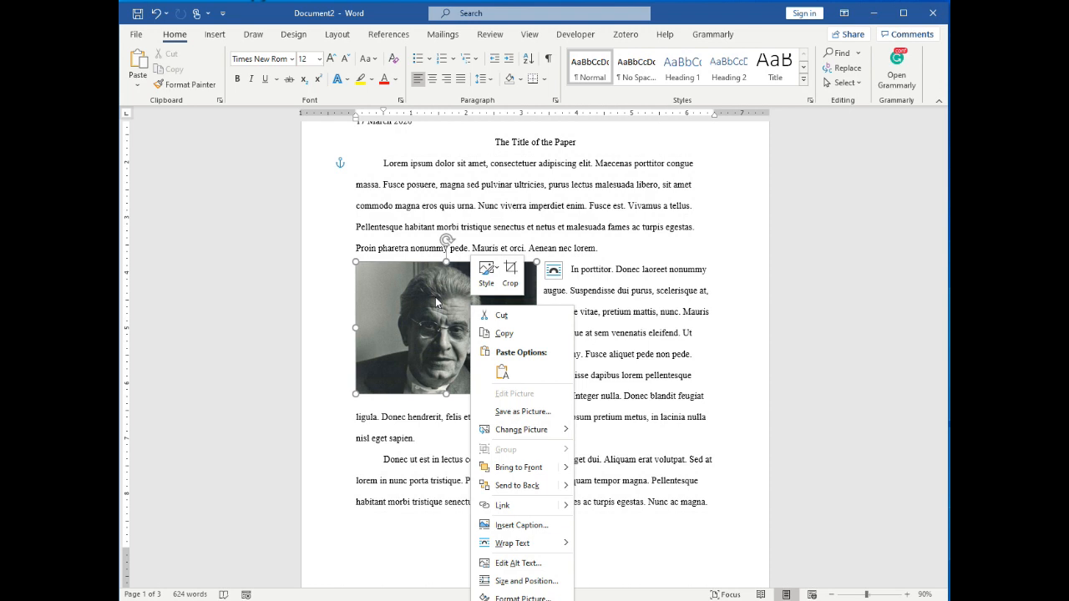
{"action": "left_click", "coordinate": [524, 525]}
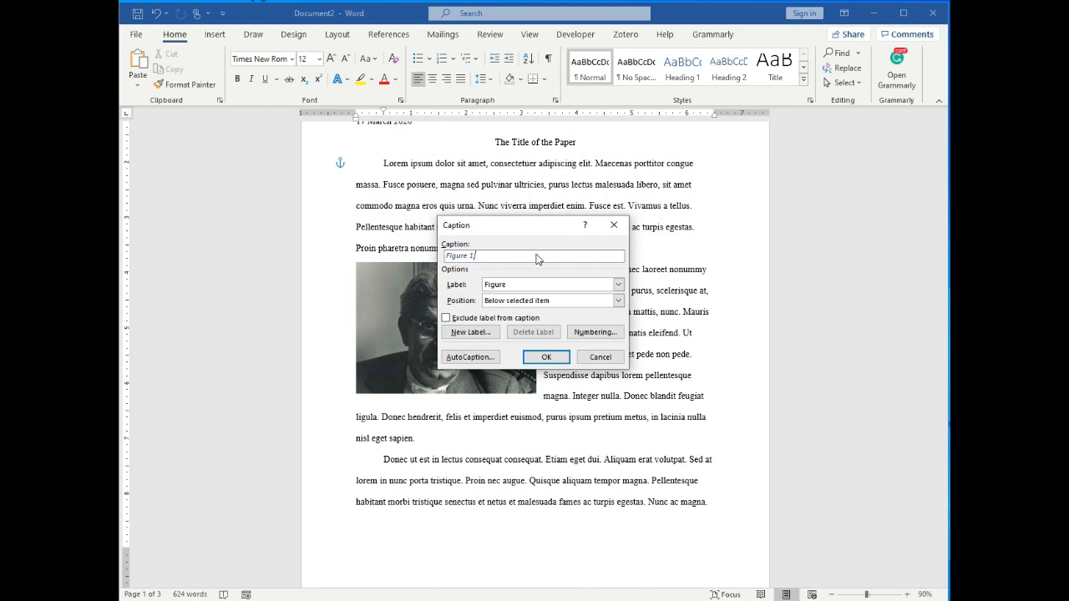
{"action": "type", "text": ":"}
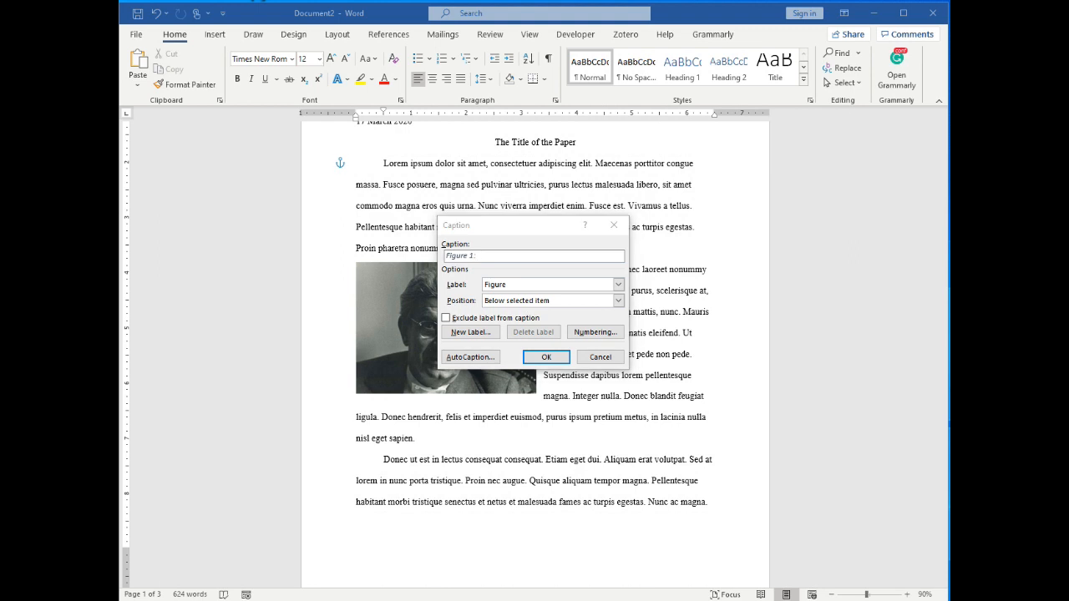
{"action": "left_click", "coordinate": [491, 258]}
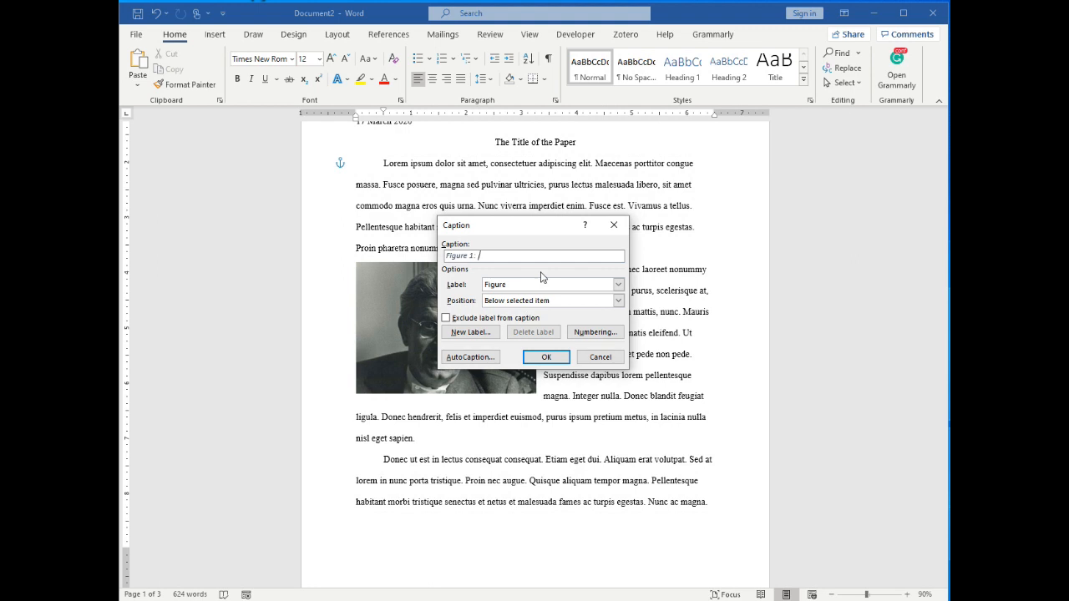
{"action": "type", "text": "Jacques Marie Émile Lacan."}
{"action": "left_click", "coordinate": [546, 357]}
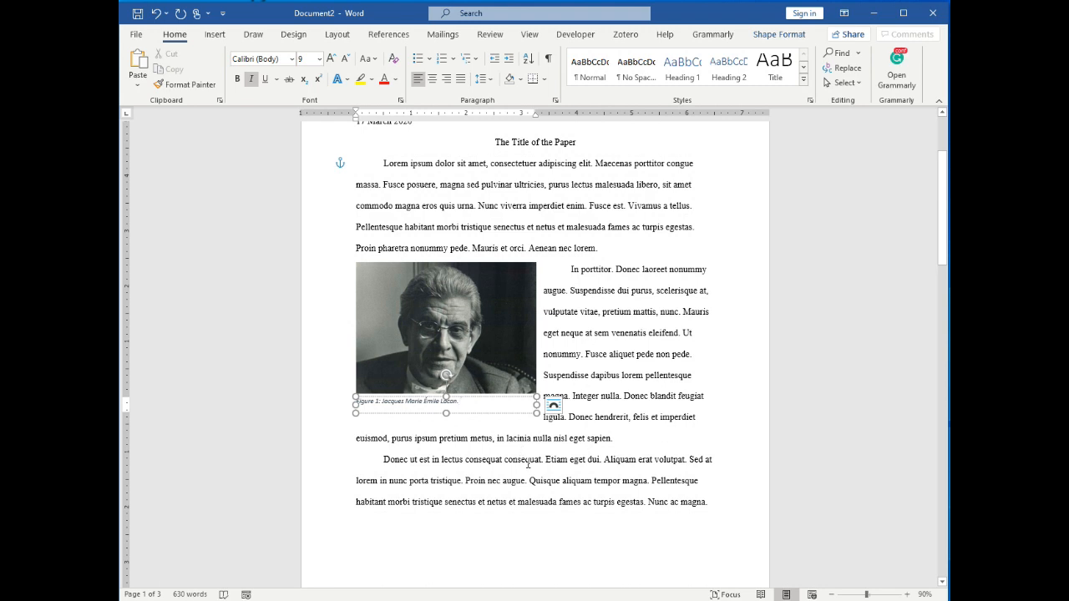
- Append to the caption: Lacan was a French psychoanalyst and psychiatrist who has been called "the most controversial psycho-analyst since Freud"
{"action": "left_click", "coordinate": [851, 600]}
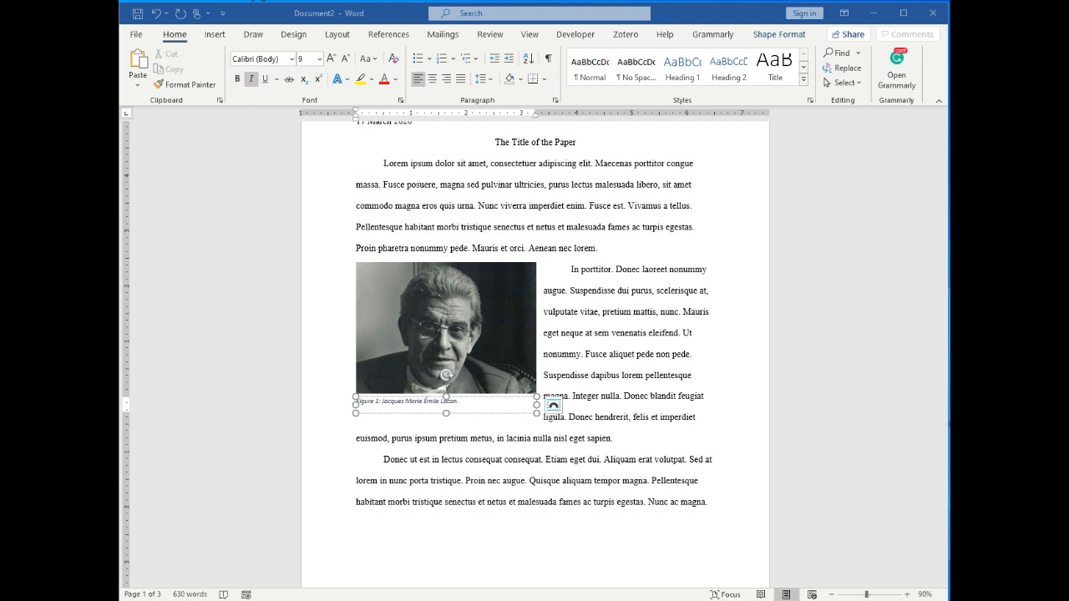
{"action": "left_click", "coordinate": [472, 402]}
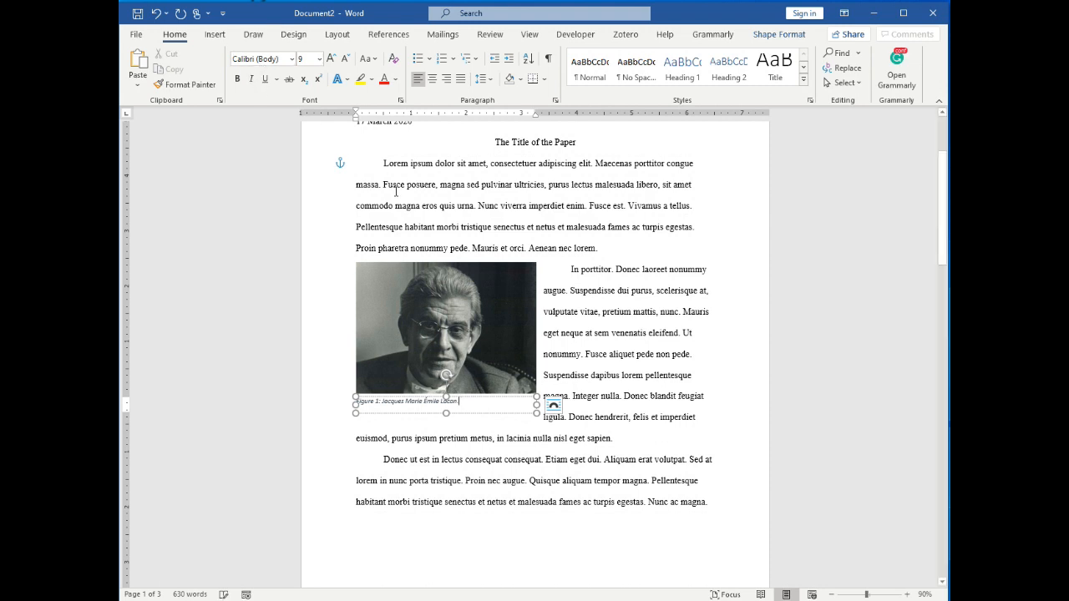
{"action": "type", "text": ", Lacan was a French psychoanalyst and psychiatrist who has been called \"the most controversial psycho-analyst since Freud\"."}
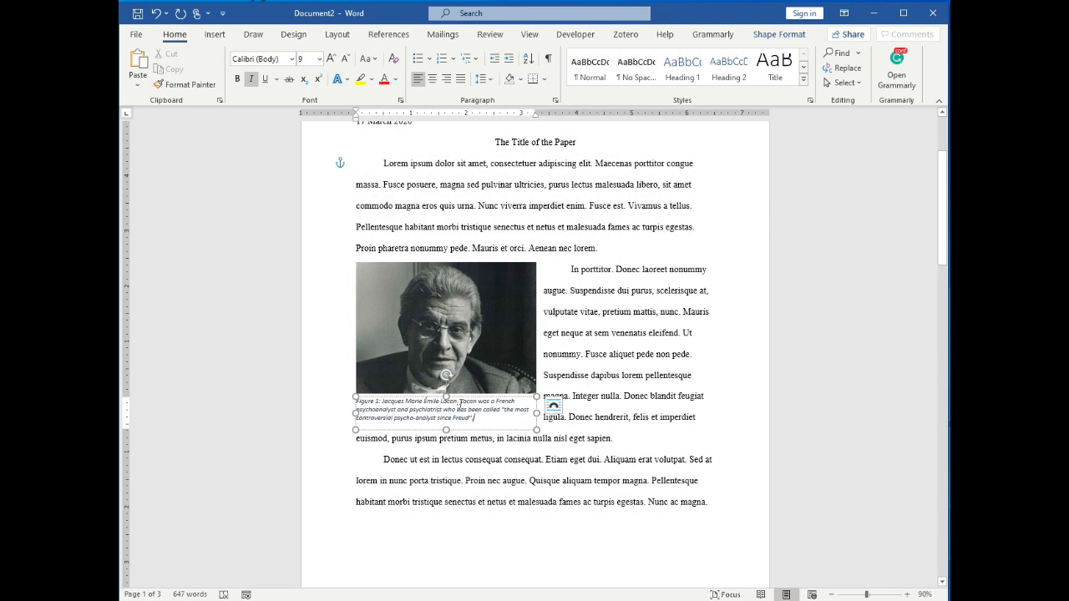
- Remove the italics from the caption's descriptive sentence, starting at "Lacan was a French"
{"action": "left_click", "coordinate": [461, 401], "text": "shift"}
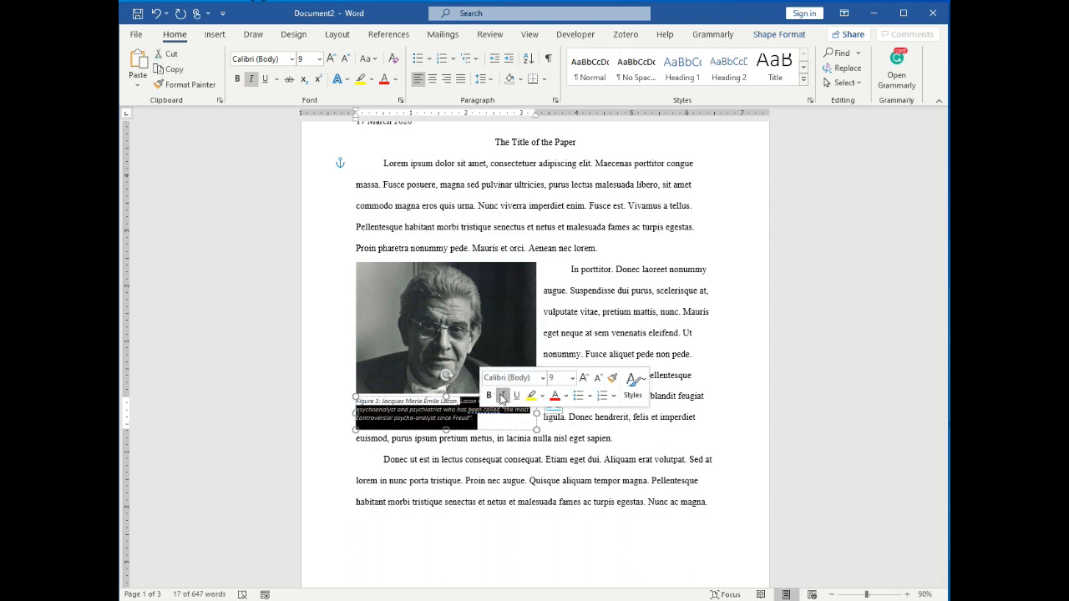
{"action": "left_click", "coordinate": [502, 396]}
{"action": "left_click", "coordinate": [501, 429]}
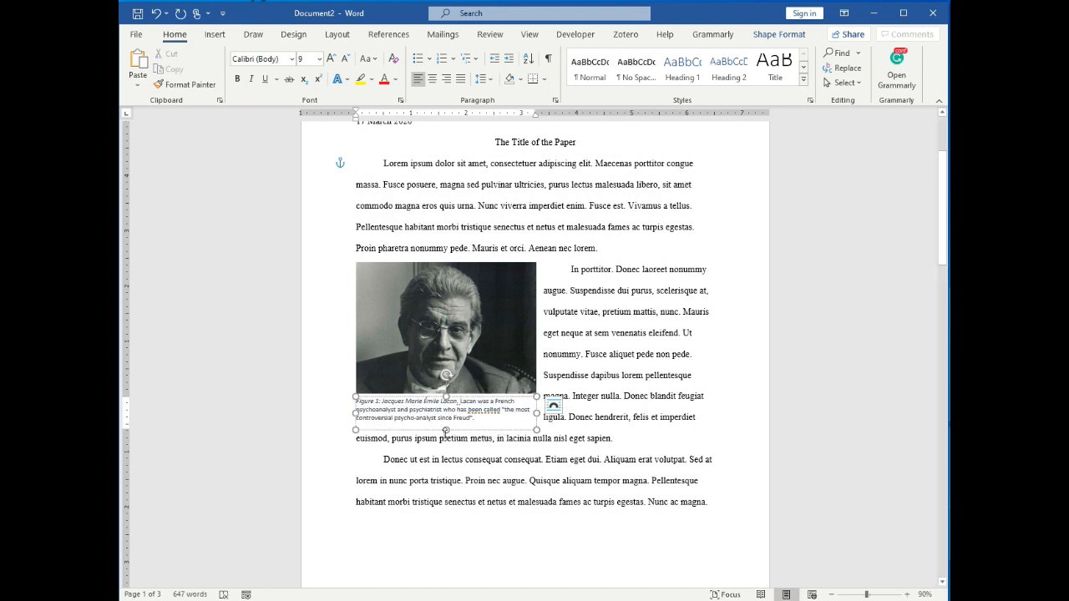
- Format the whole caption in Times New Roman, size 11, and extend its text box downward to fit all the text
{"action": "left_click_drag", "start_coordinate": [446, 429], "coordinate": [354, 398]}
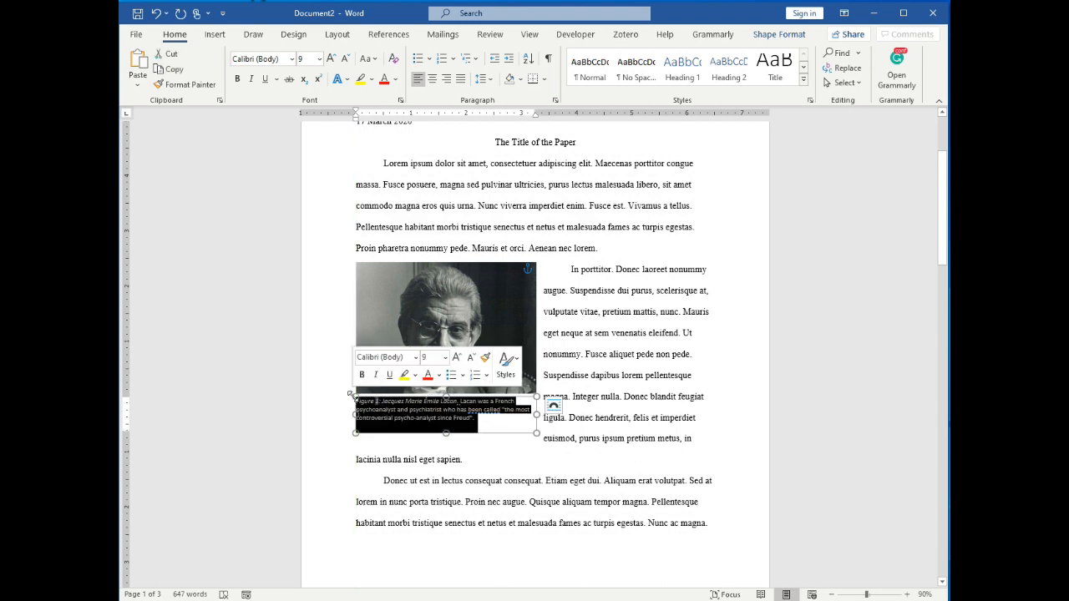
{"action": "left_click", "coordinate": [415, 357]}
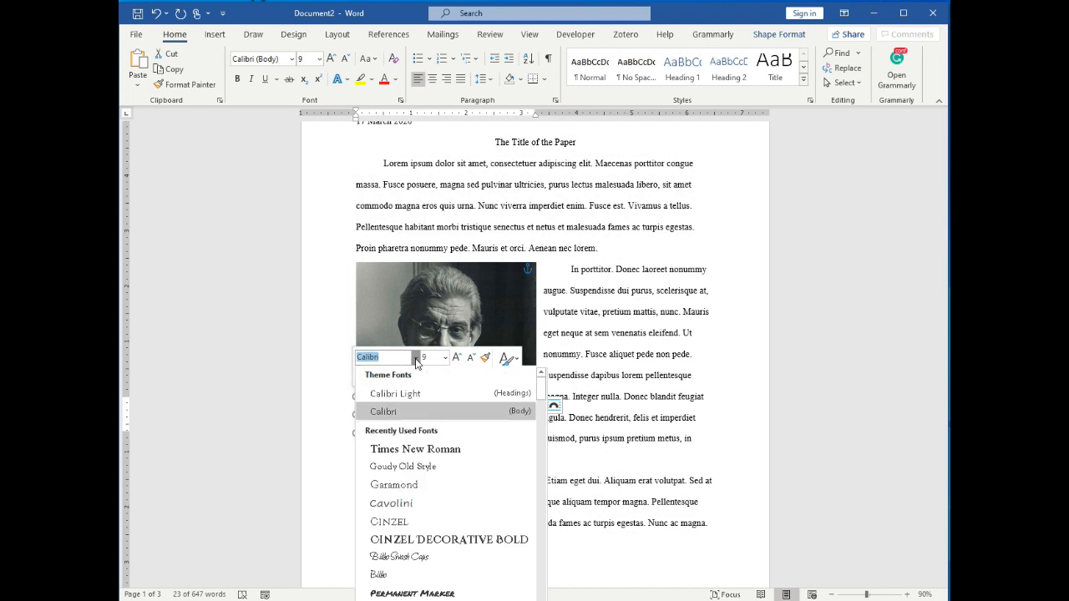
{"action": "left_click", "coordinate": [415, 449]}
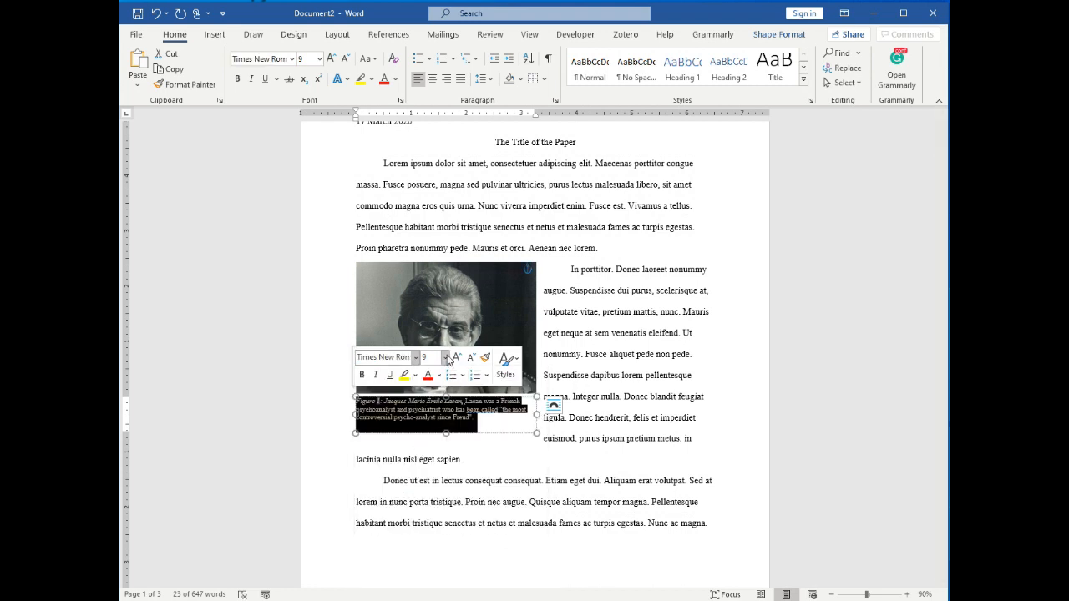
{"action": "left_click", "coordinate": [445, 357]}
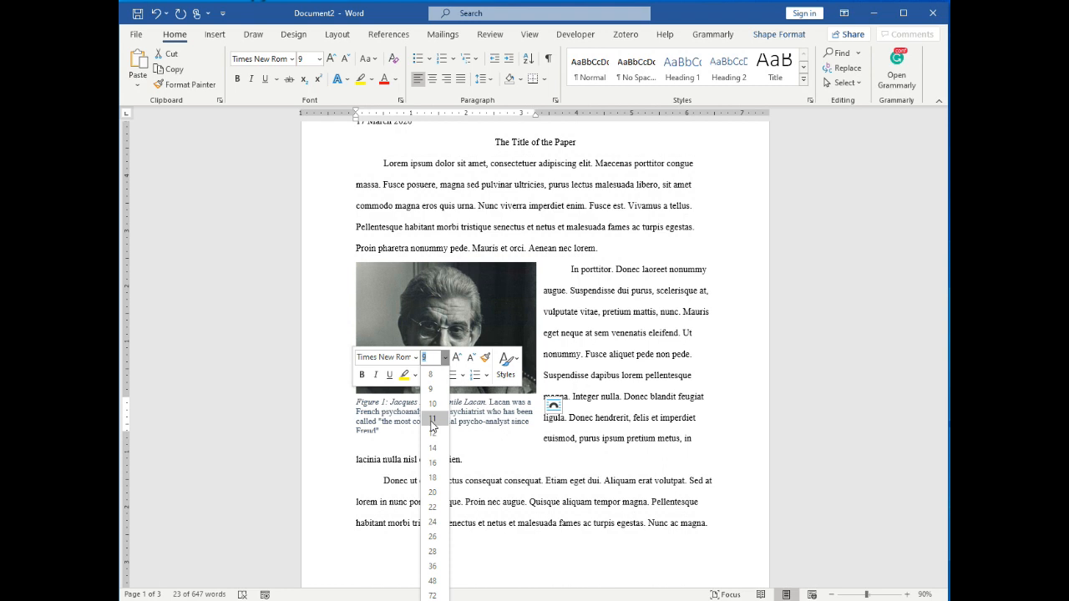
{"action": "left_click", "coordinate": [433, 423]}
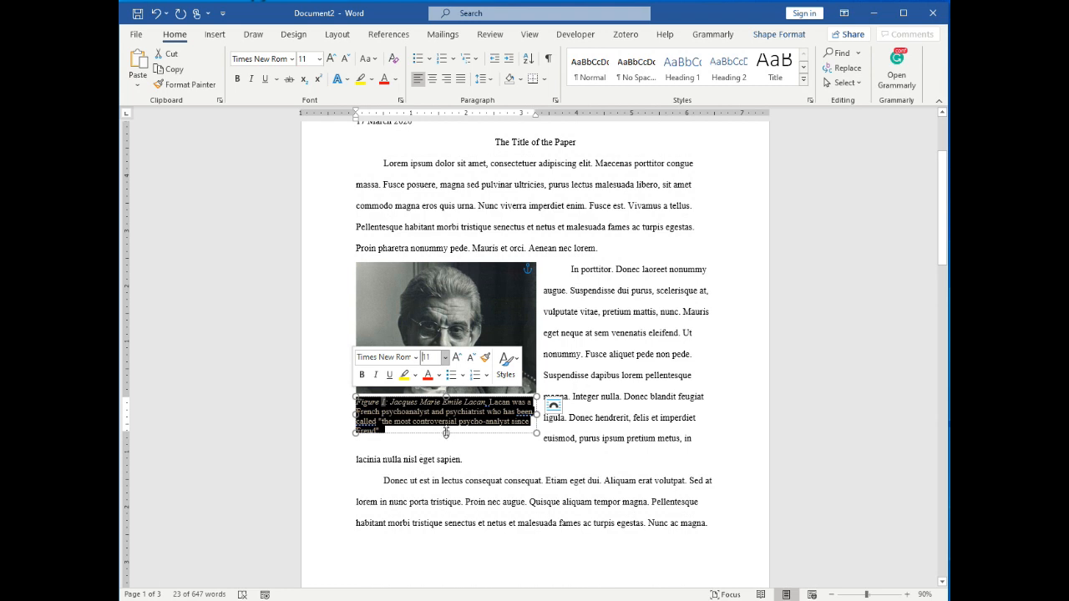
{"action": "left_click_drag", "start_coordinate": [446, 433], "coordinate": [446, 438]}
{"action": "left_click", "coordinate": [589, 439]}
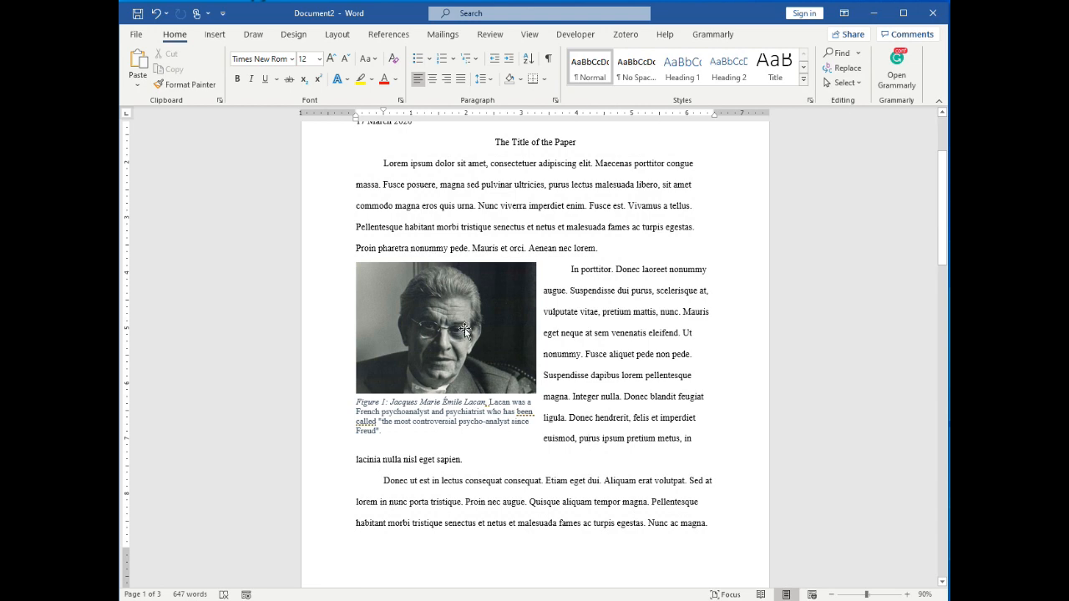
- Try to move the picture on its own further down the page, and undo the move
{"action": "left_click_drag", "start_coordinate": [465, 330], "coordinate": [485, 423]}
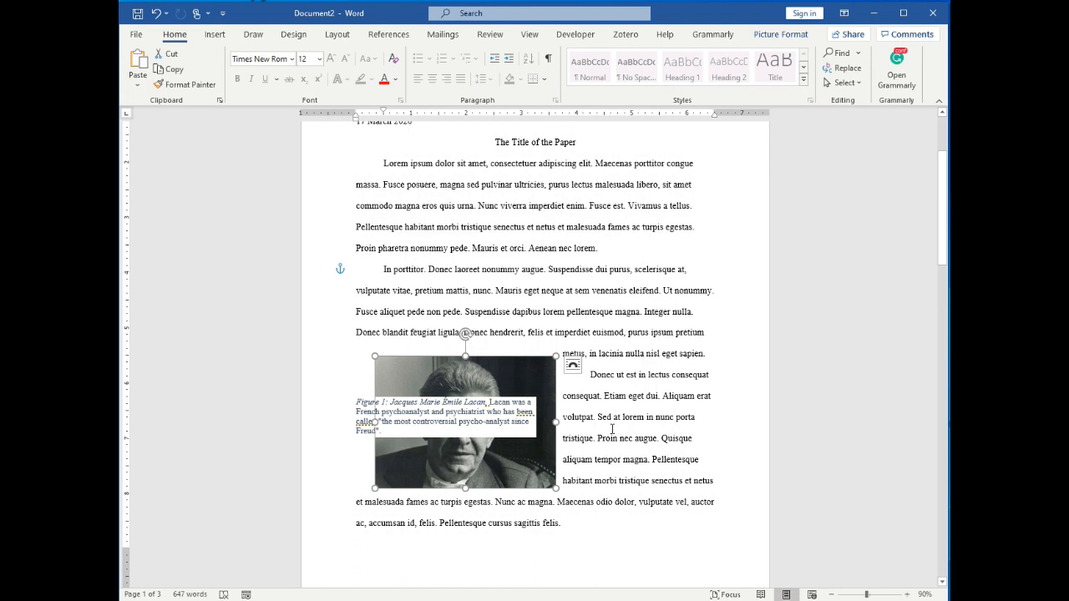
{"action": "key", "text": "ctrl+z"}
- Group the picture with its caption text box and move the group down beside the third body paragraph, along the left margin
{"action": "left_click", "coordinate": [502, 411]}
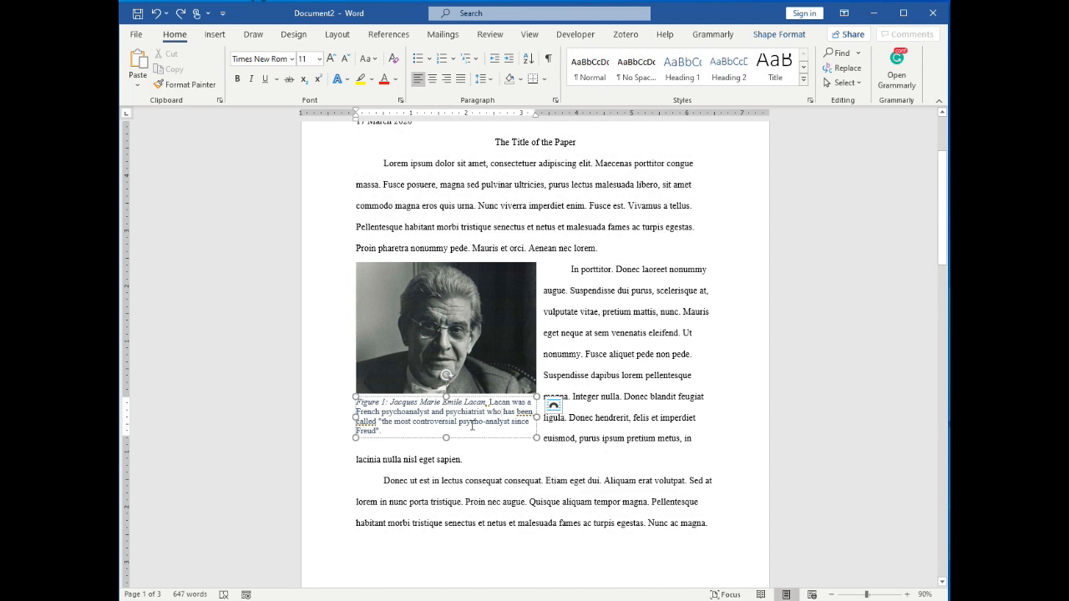
{"action": "left_click", "coordinate": [470, 328]}
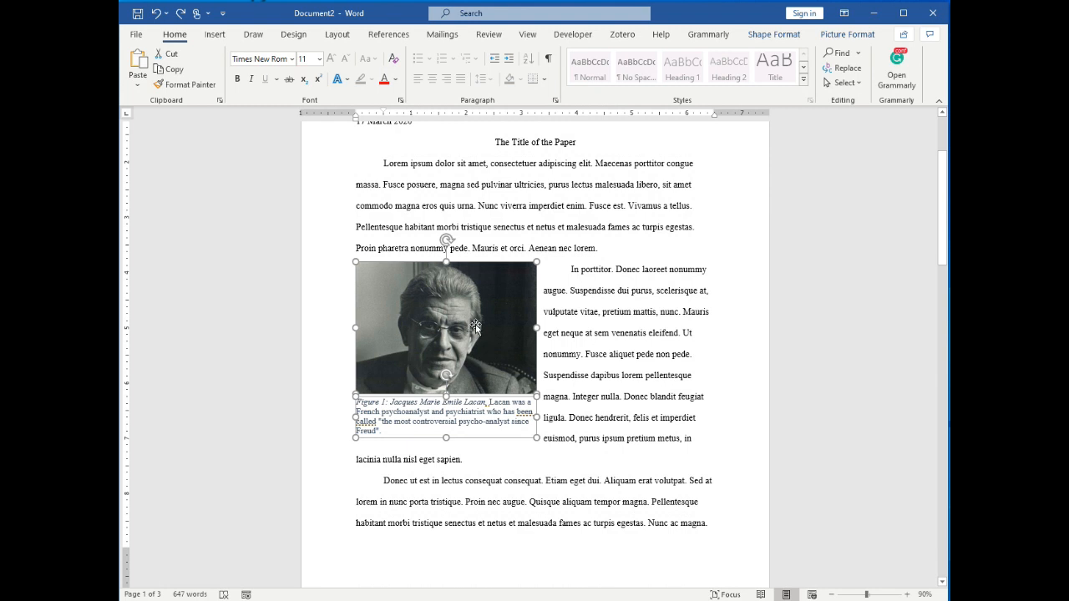
{"action": "right_click", "coordinate": [470, 325]}
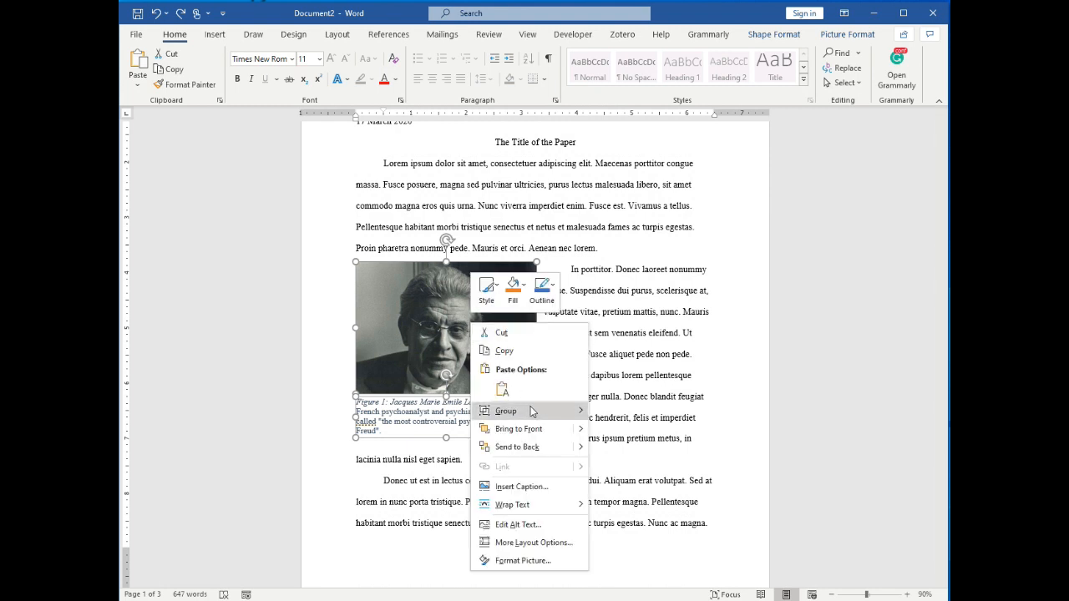
{"action": "mouse_move", "coordinate": [532, 410]}
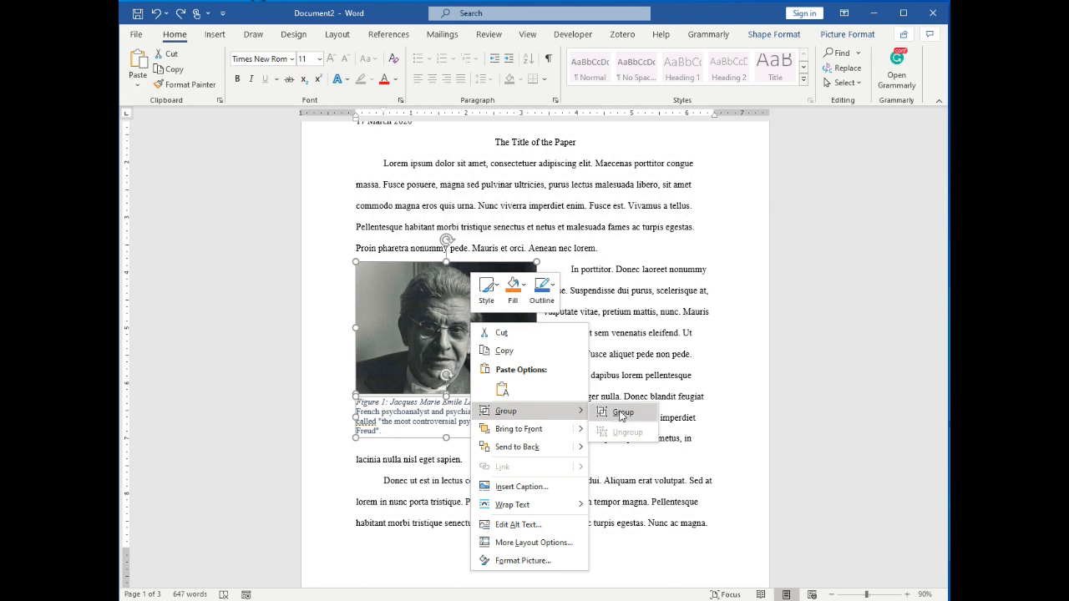
{"action": "left_click", "coordinate": [620, 413]}
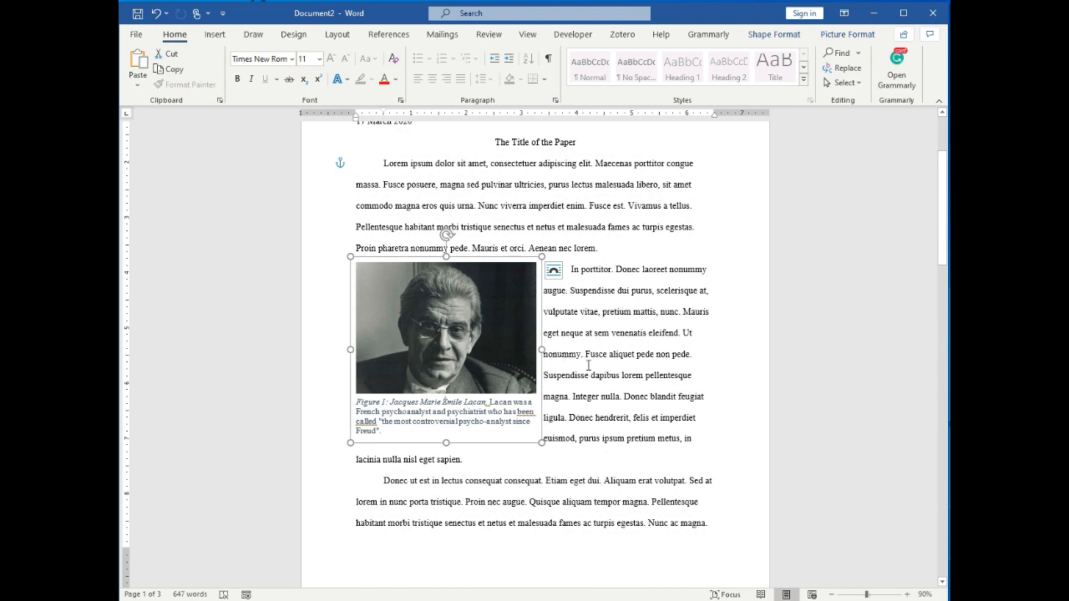
{"action": "left_click_drag", "start_coordinate": [480, 337], "coordinate": [478, 423]}
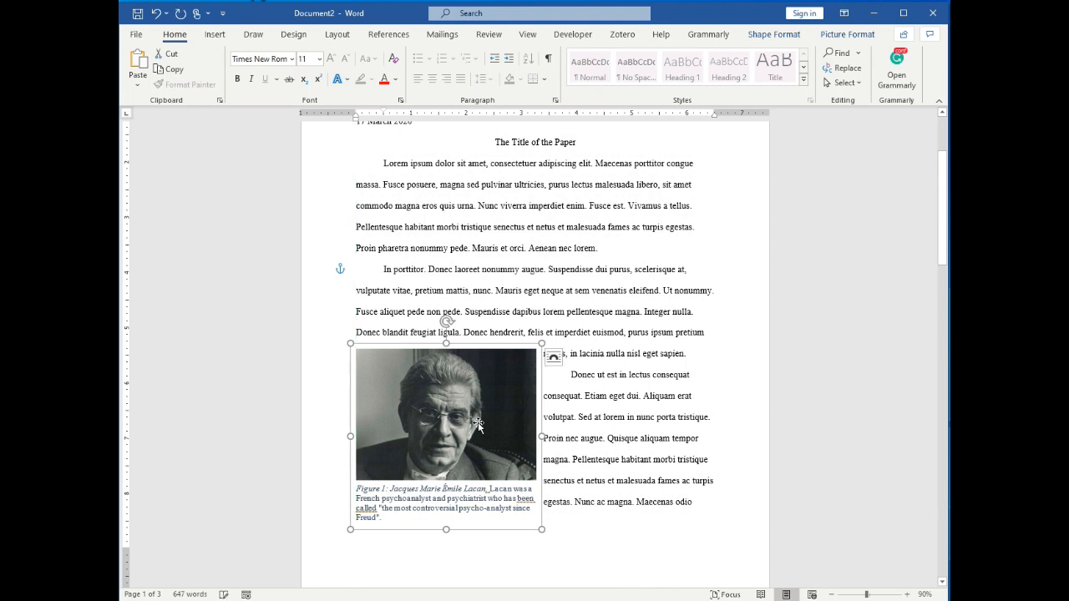
{"action": "left_click", "coordinate": [623, 415]}
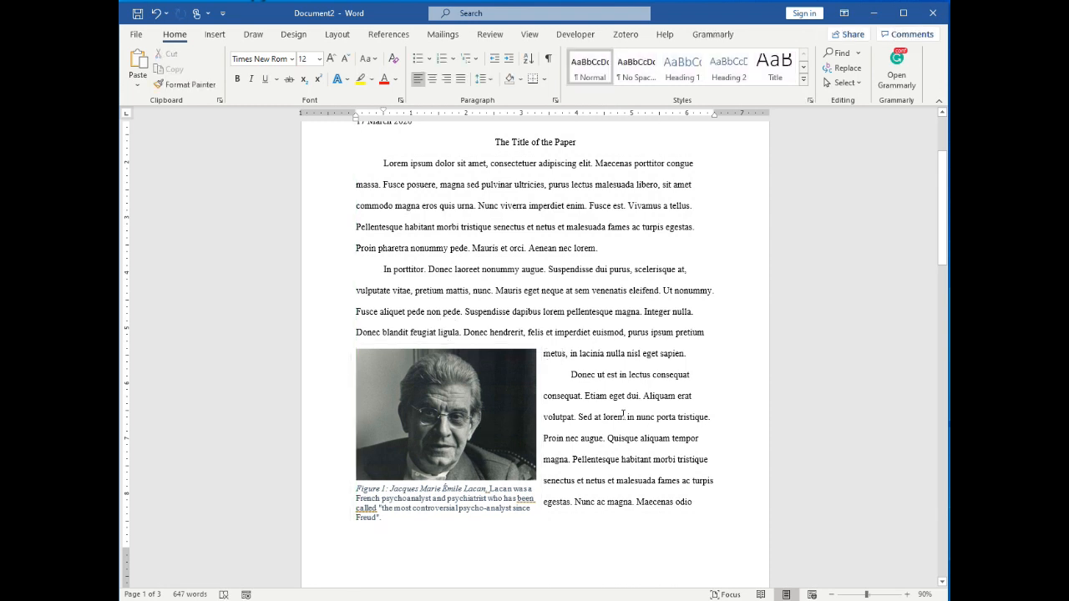